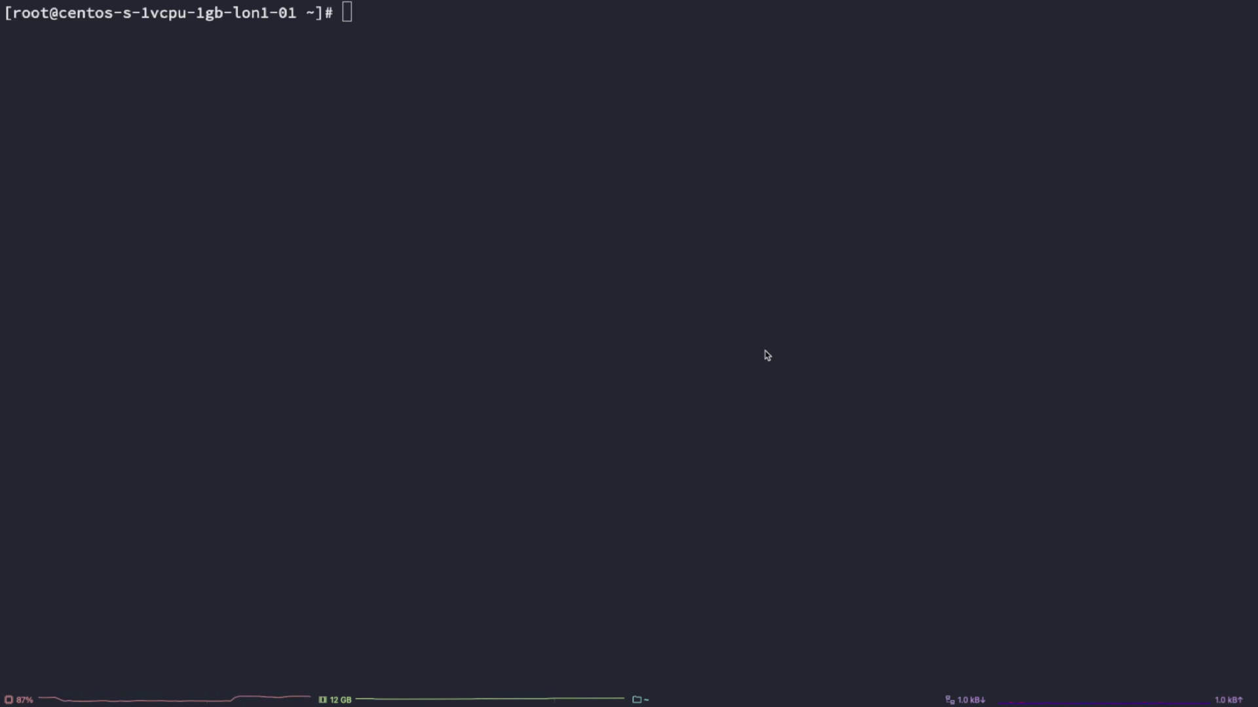
- Run 'dnf module list php' to show PHP streams 7.2 (default), 7.3 and 7.4
click(707, 351)
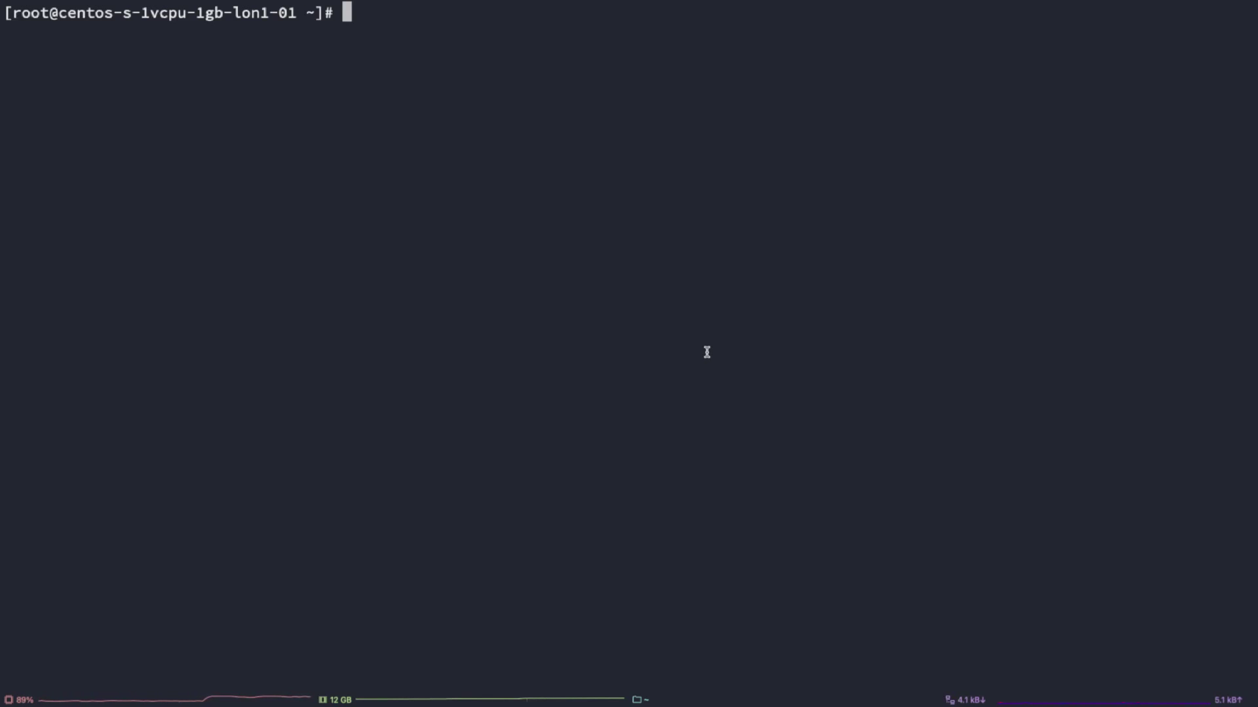
text(dnf module list php)
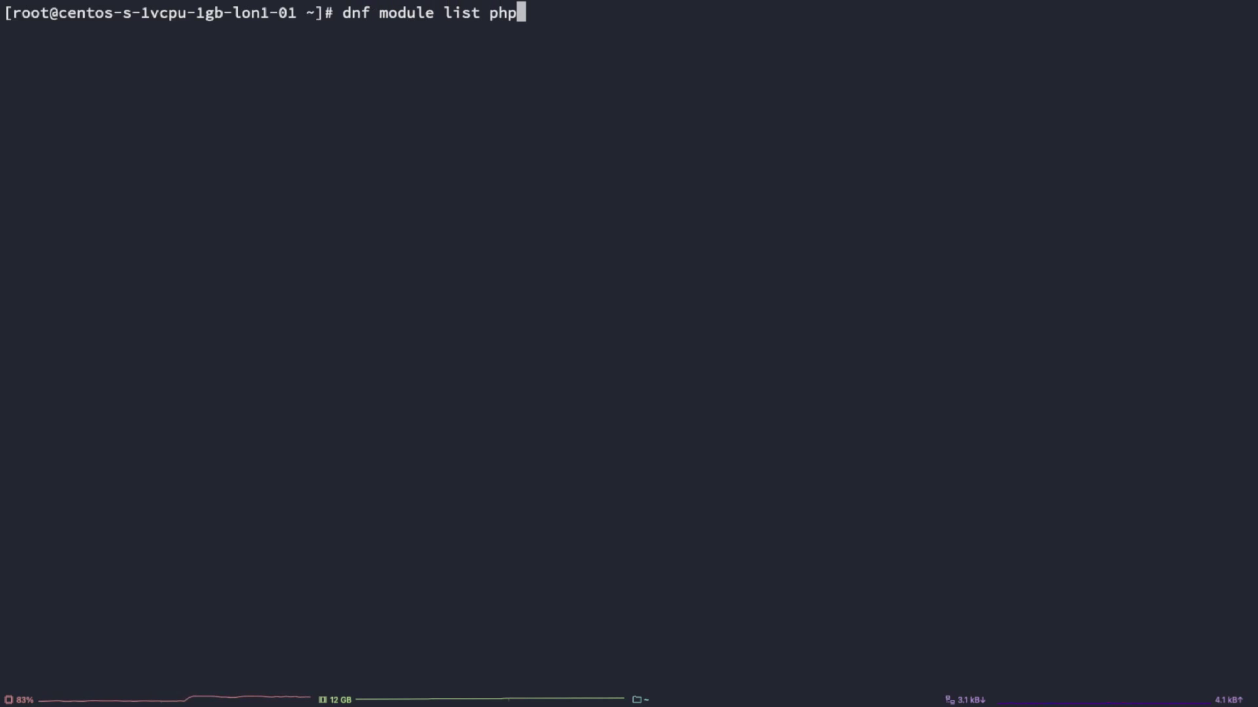
key(Return)
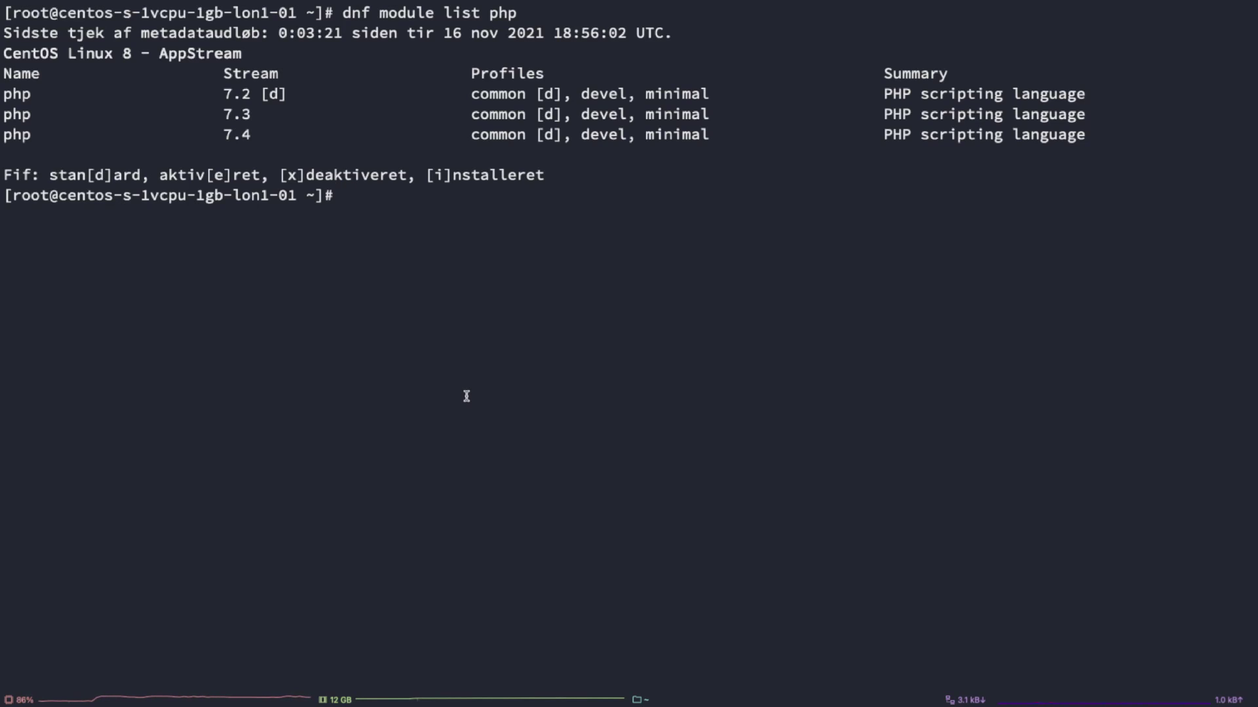
text(dnf install php-zip)
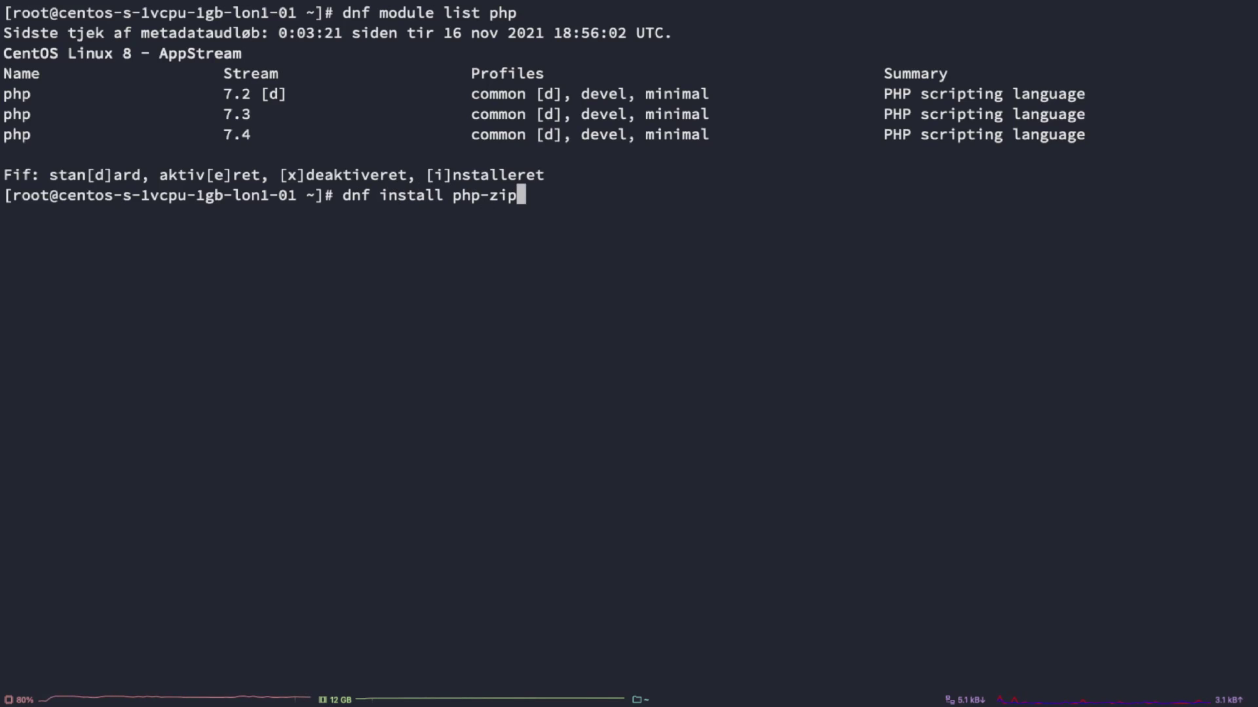
- Run 'dnf install php-zip' and review the three-package transaction: php-pecl-zip, libzip, php-common
key(Return)
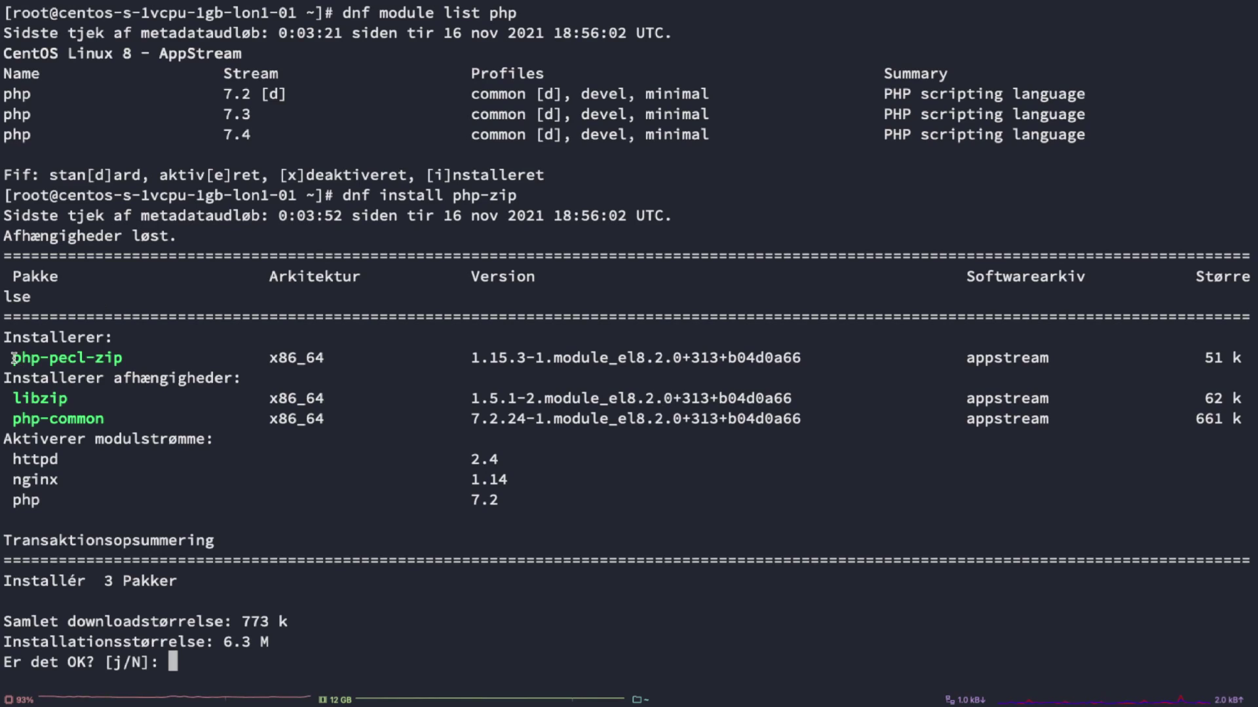
drag(13, 357, 108, 358)
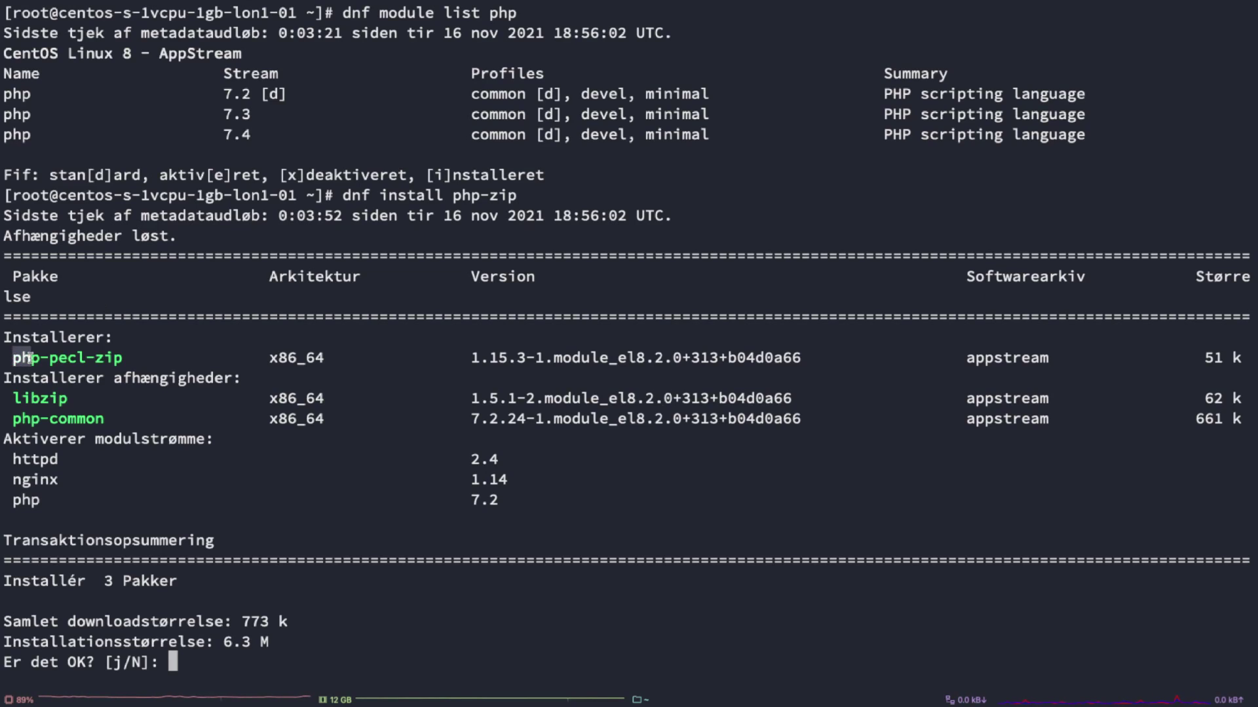
click(108, 357)
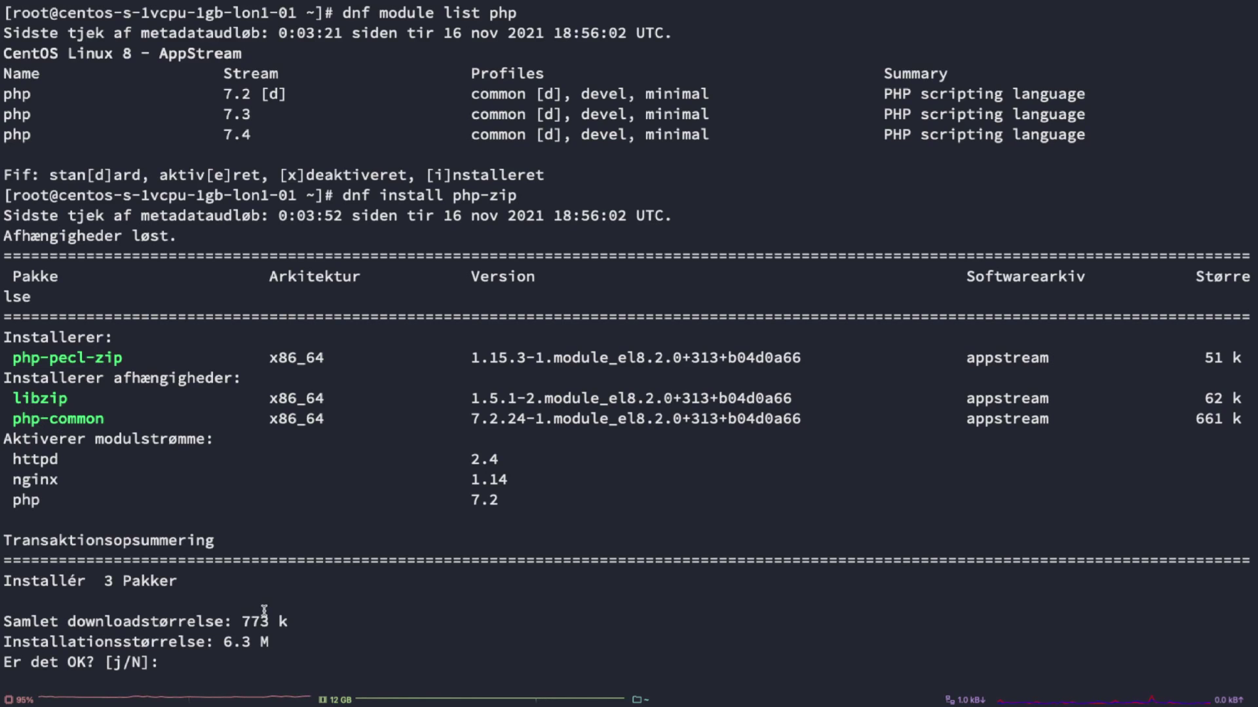
text(j)
- Confirm with 'j' to install php-pecl-zip, libzip and php-common, then review the output
key(Return)
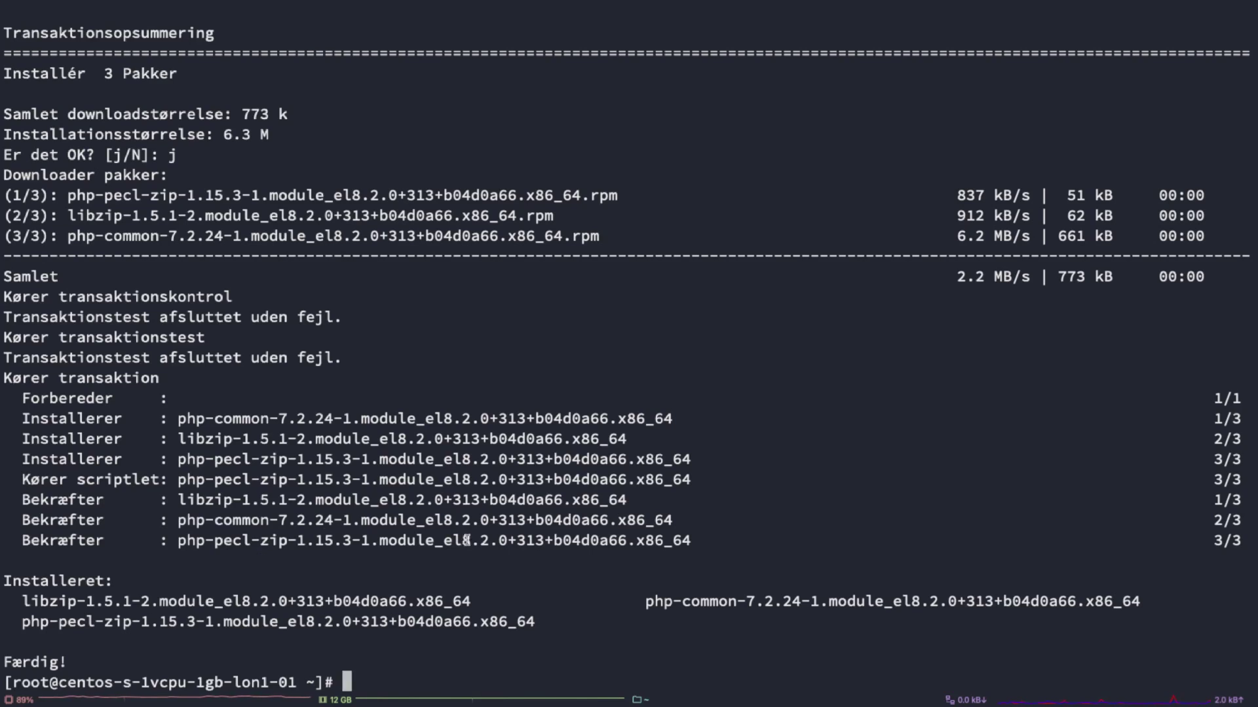
scroll(395, 529, up, 5)
scroll(396, 529, up, 5)
scroll(396, 528, down, 2)
scroll(396, 529, down, 1)
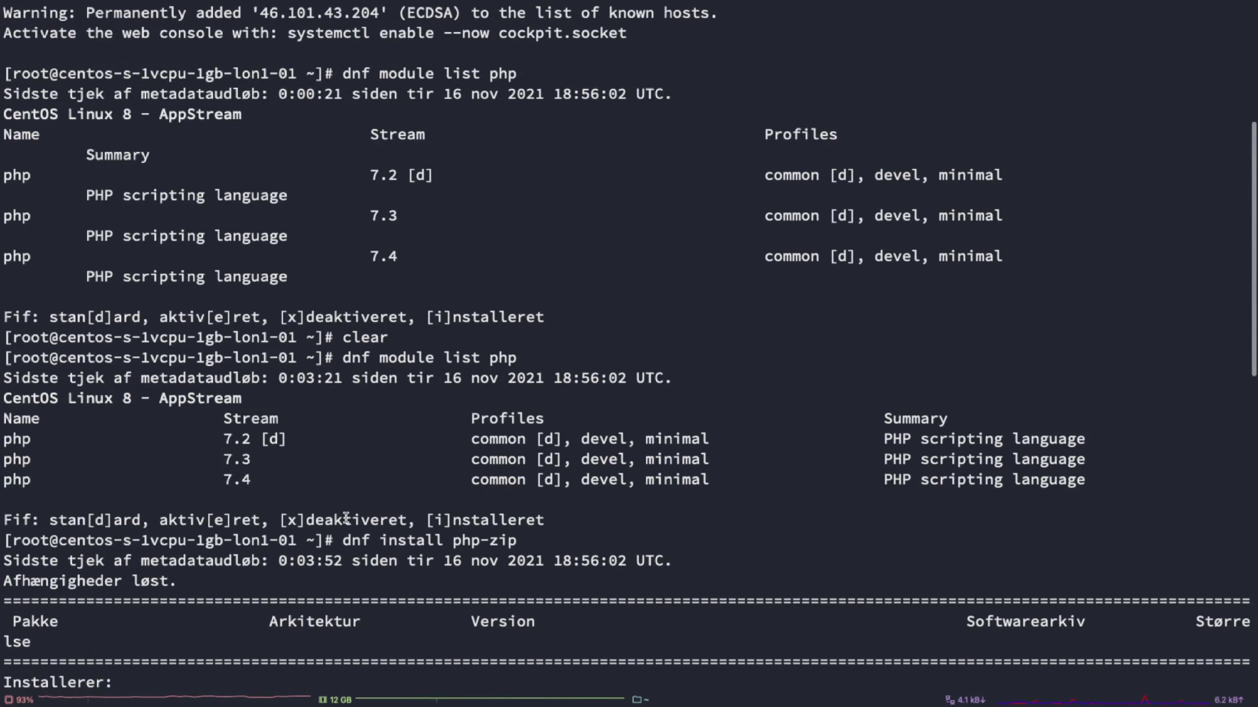
text(j)
key(Return)
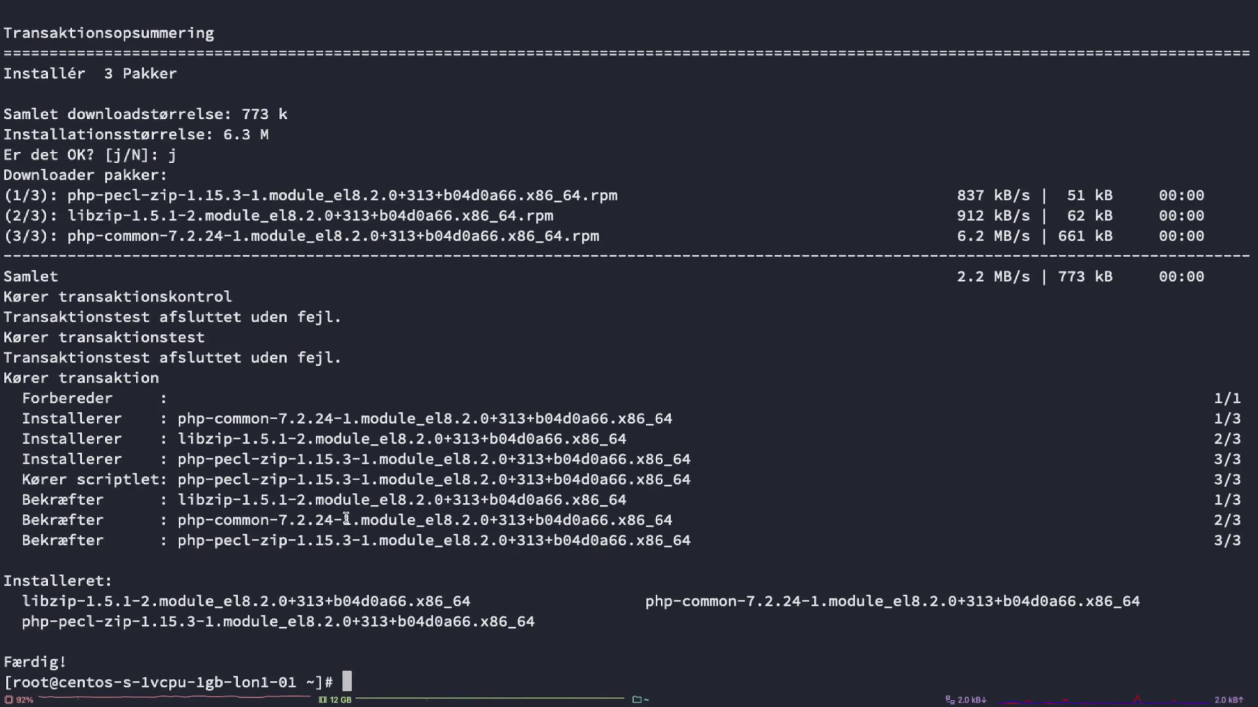
key(super+Tab)
key(super+Tab)
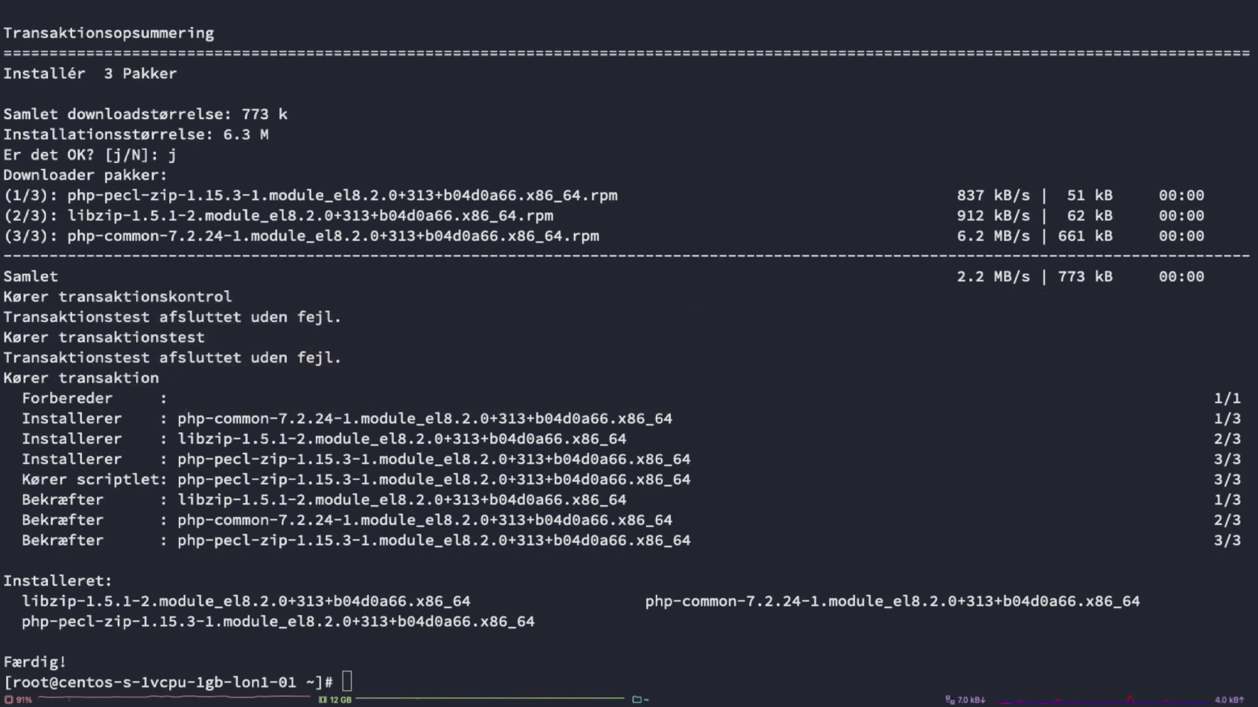